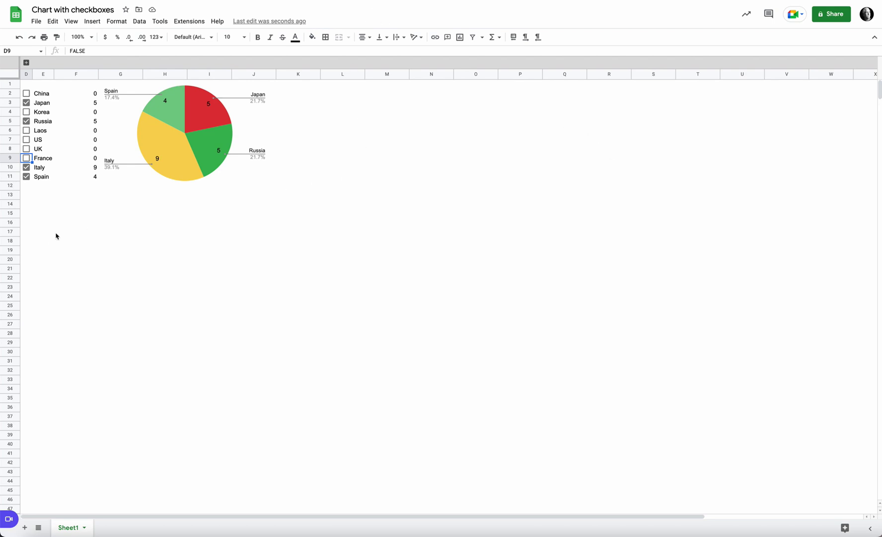
# Tick China, Korea, Laos, US, UK and France so all ten countries appear in the pie
pyautogui.click(27, 93)
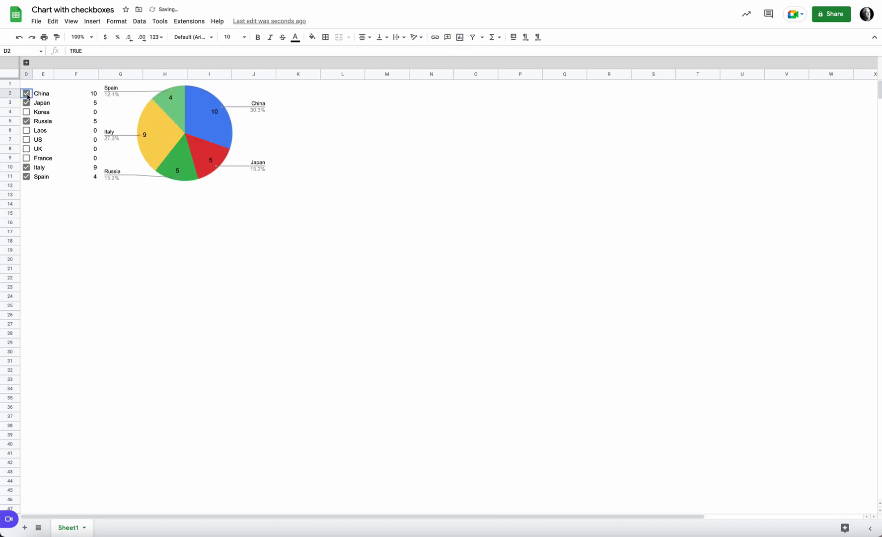
pyautogui.click(27, 113)
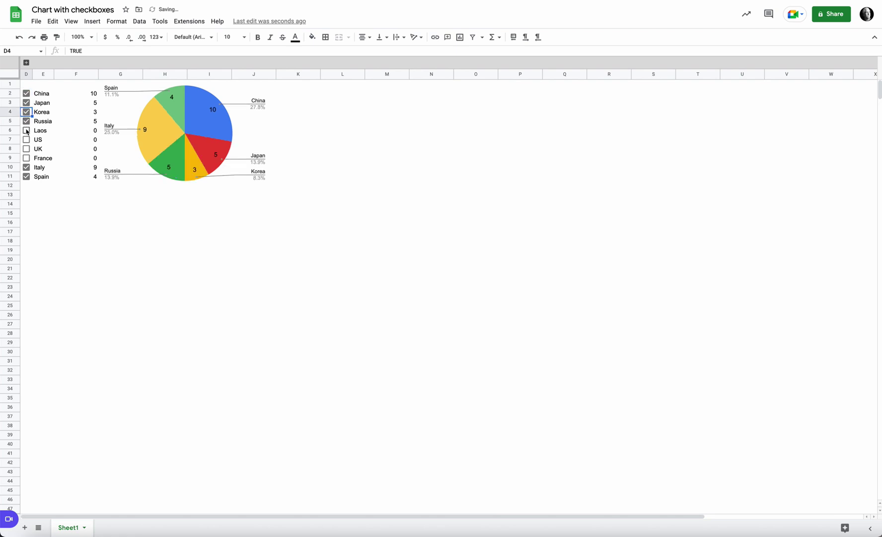
pyautogui.click(26, 131)
pyautogui.click(27, 140)
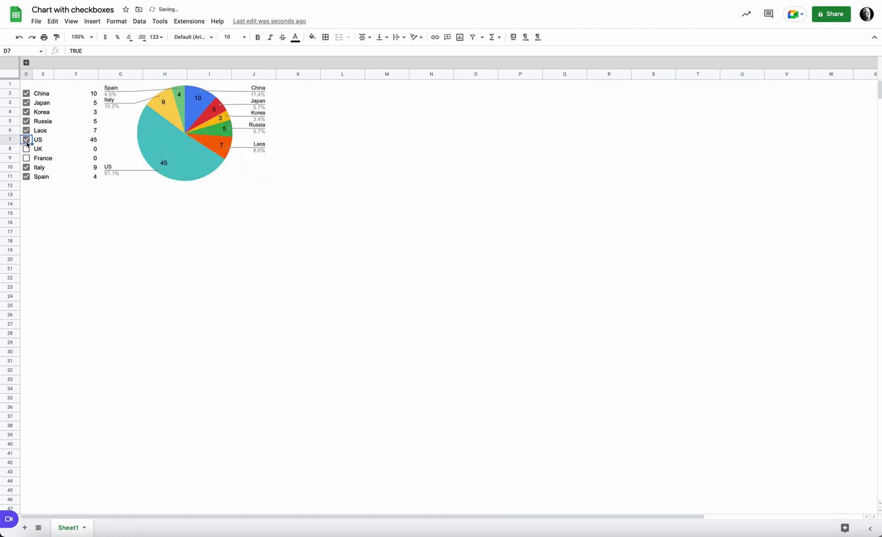
pyautogui.click(27, 148)
pyautogui.click(27, 158)
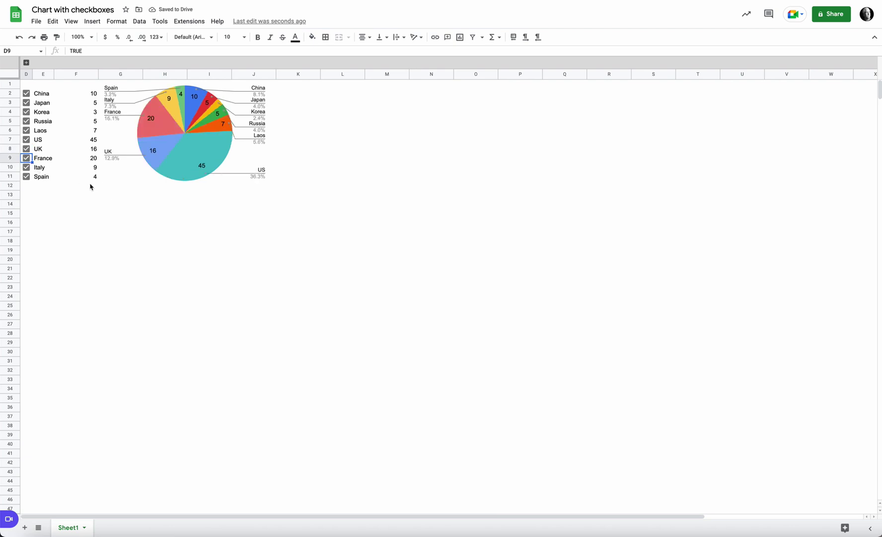
# Untick all checkboxes in D1:D11 with Space, then review the chart's Customize > Chart style settings
pyautogui.moveTo(26, 87); pyautogui.dragTo(28, 178)
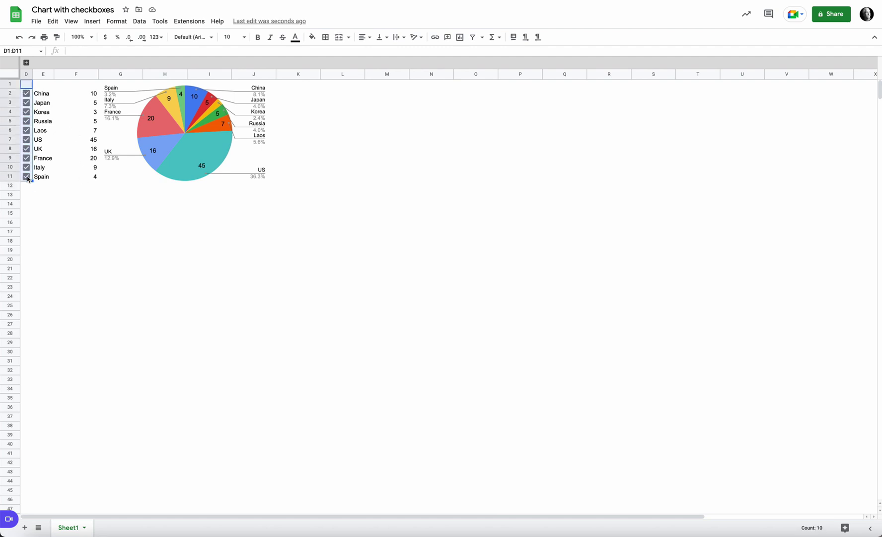
pyautogui.press('space')
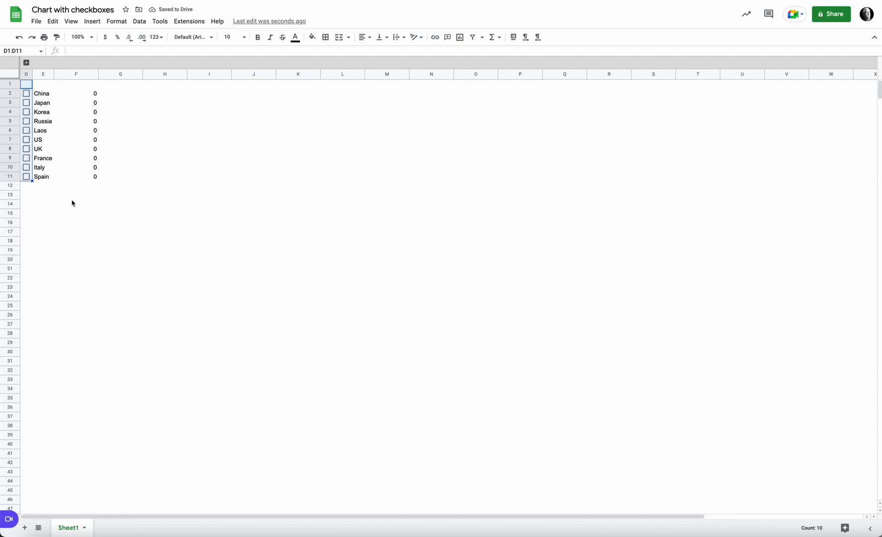
pyautogui.click(180, 130)
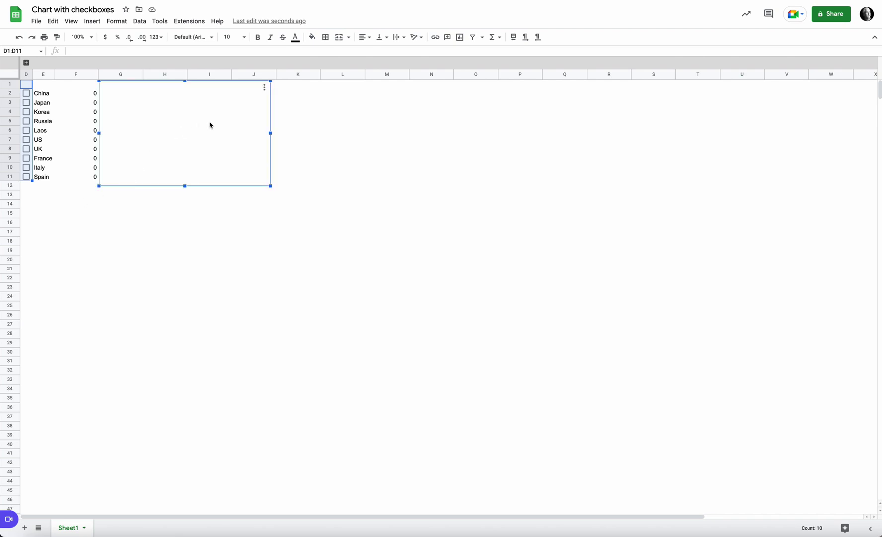
pyautogui.doubleClick(193, 120)
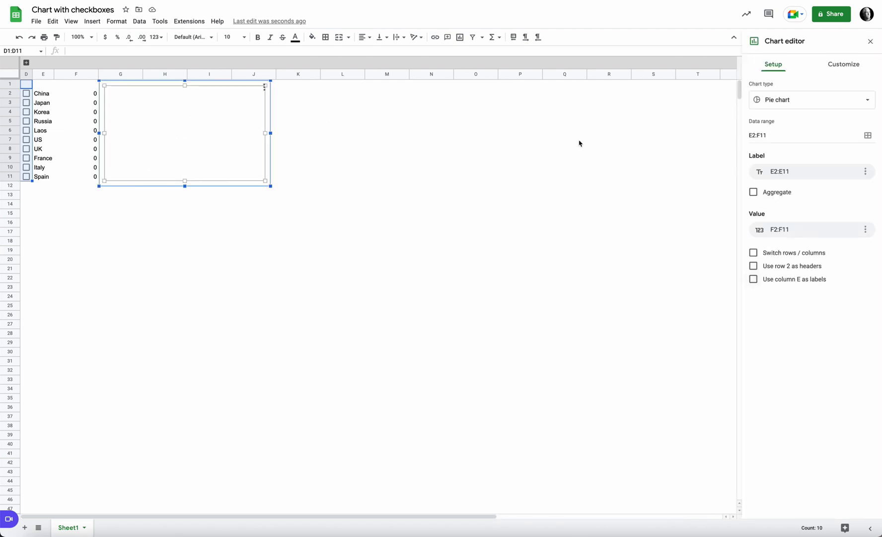
pyautogui.click(846, 66)
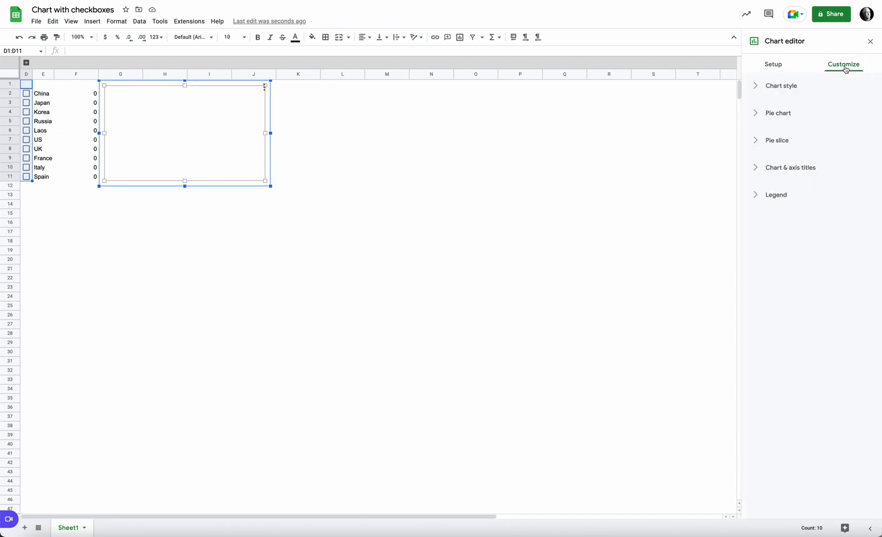
pyautogui.click(759, 92)
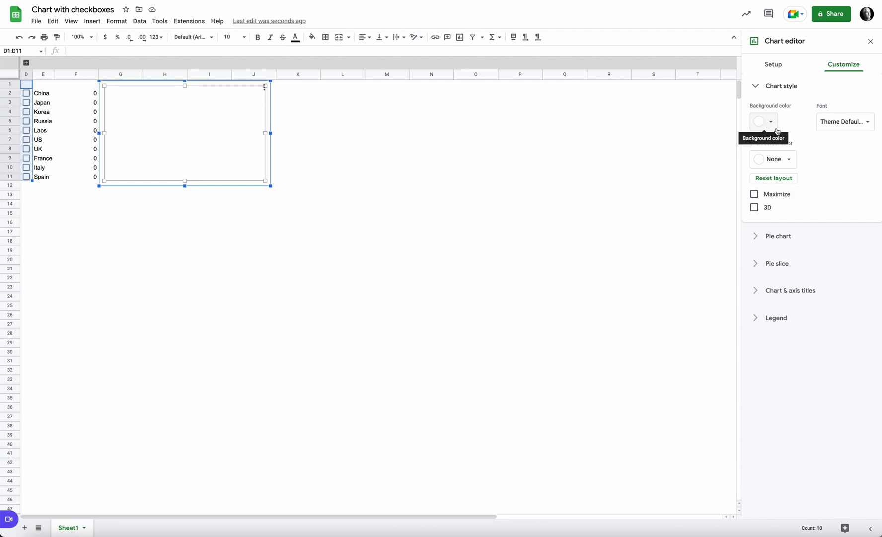
pyautogui.click(871, 41)
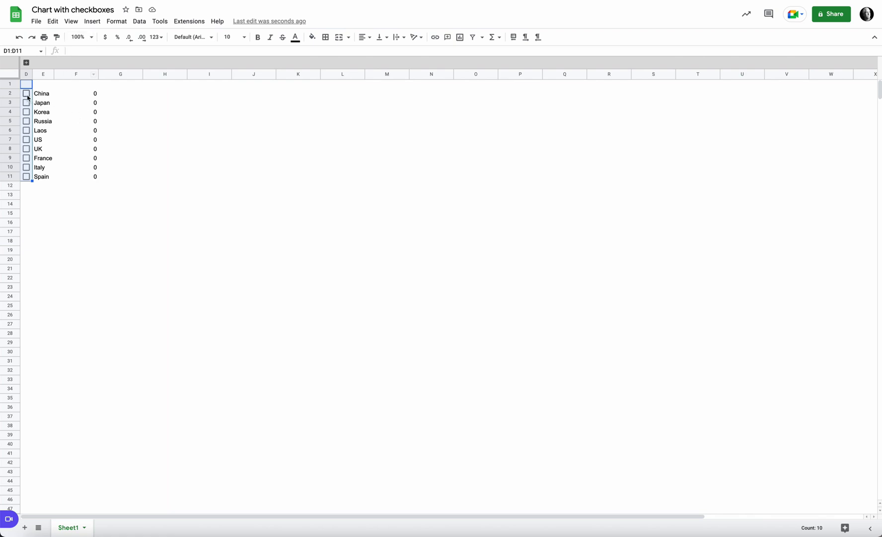
# Tick China, US and Korea so the pie reappears with three slices
pyautogui.click(27, 94)
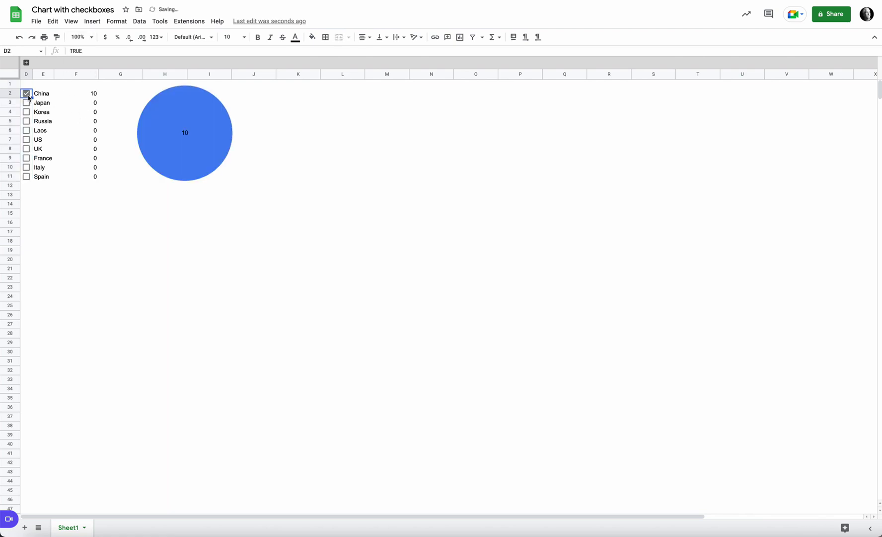
pyautogui.click(26, 139)
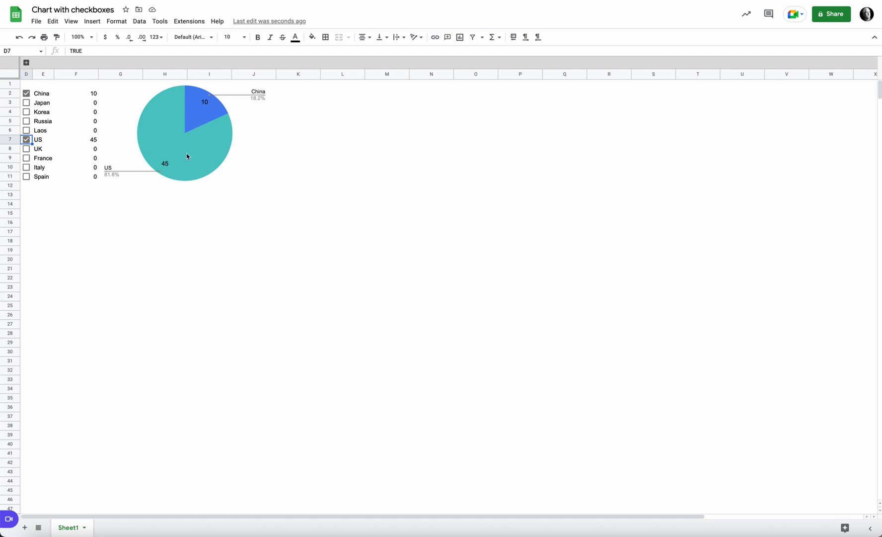
pyautogui.click(26, 111)
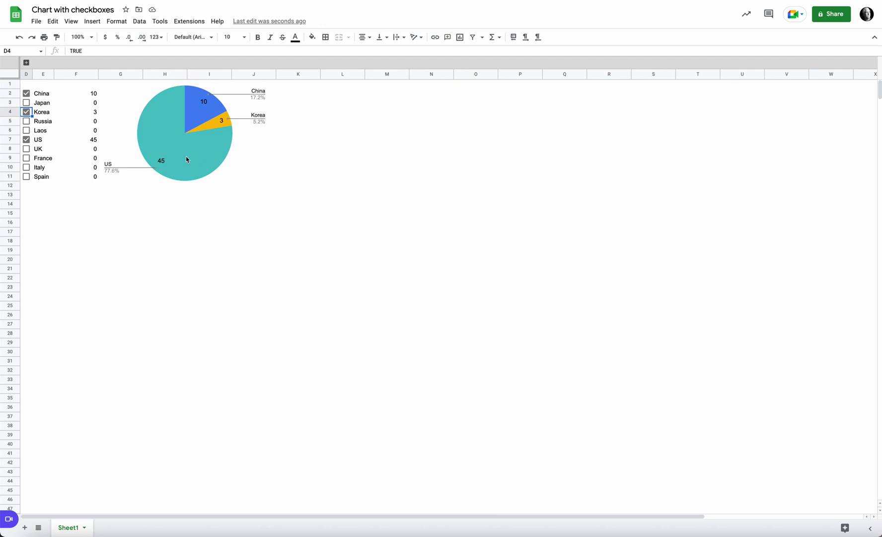
# Expand hidden columns A–C and change the B1 Total to =SUM(B2:B11), giving 124
pyautogui.click(27, 62)
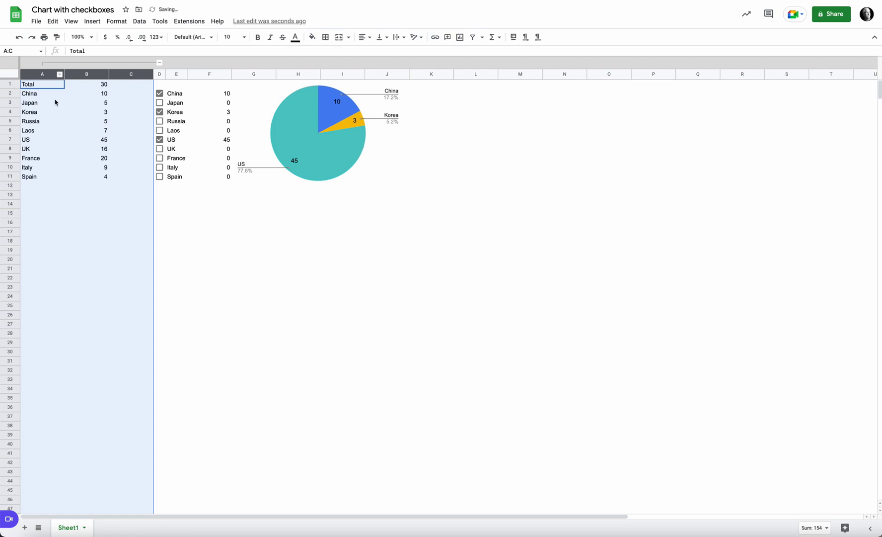
pyautogui.click(46, 86)
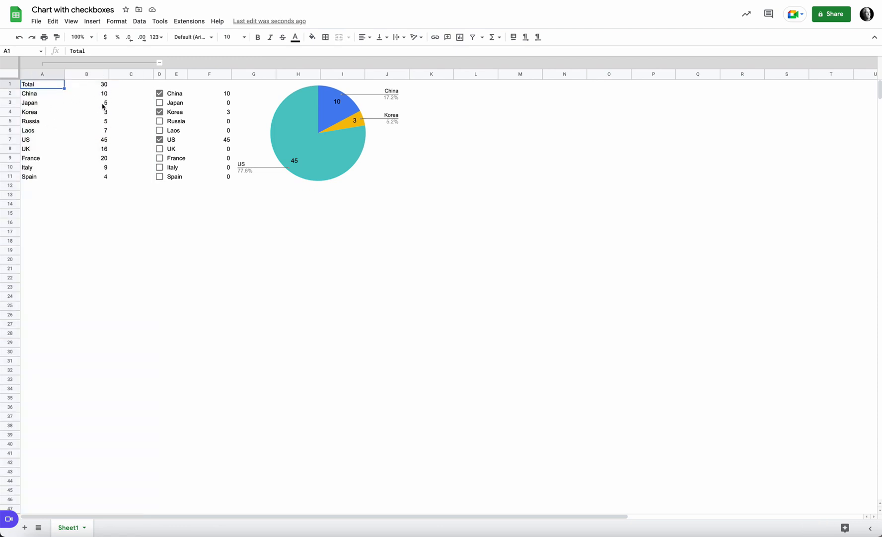
pyautogui.click(102, 87)
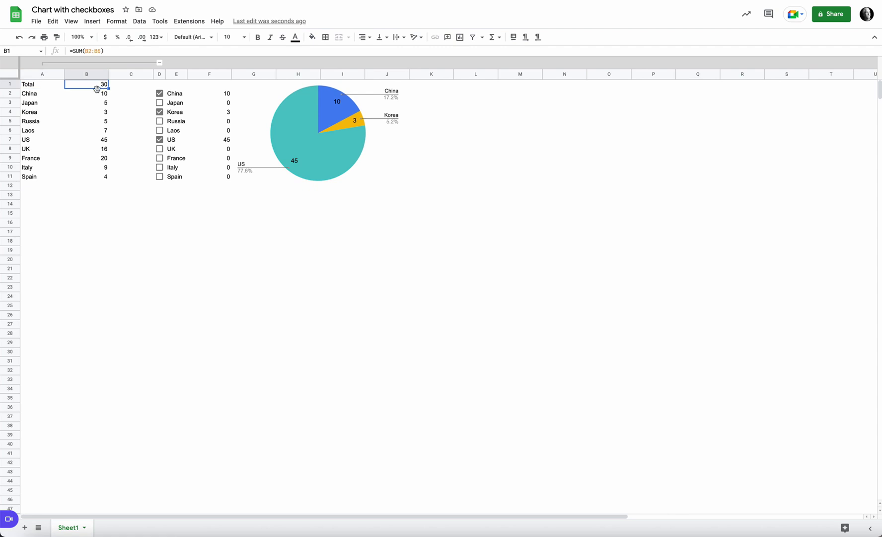
pyautogui.click(101, 51)
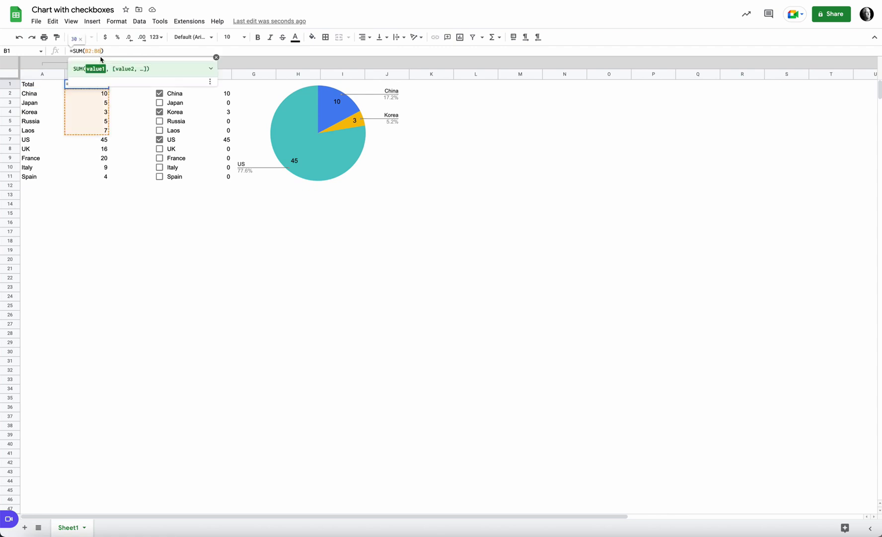
pyautogui.press('BackSpace')
pyautogui.write('11')
pyautogui.press('Return')
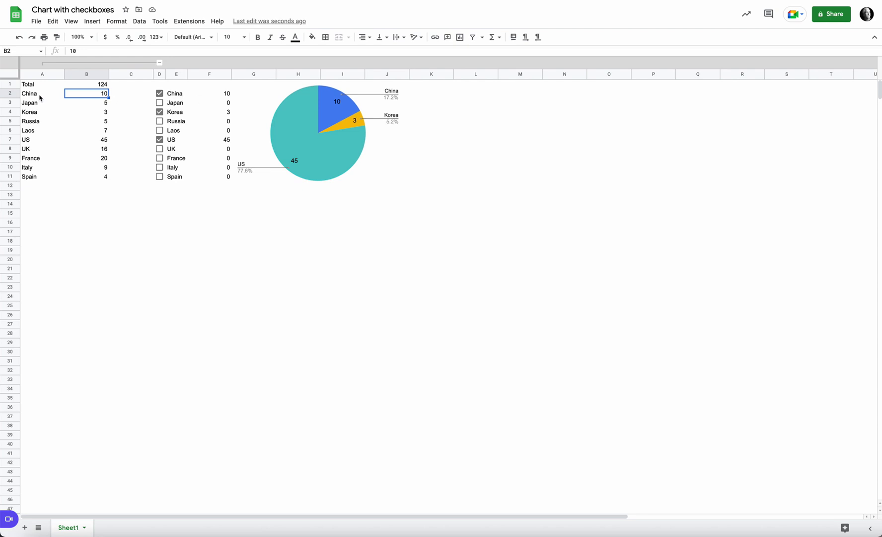
pyautogui.moveTo(37, 97); pyautogui.dragTo(34, 171)
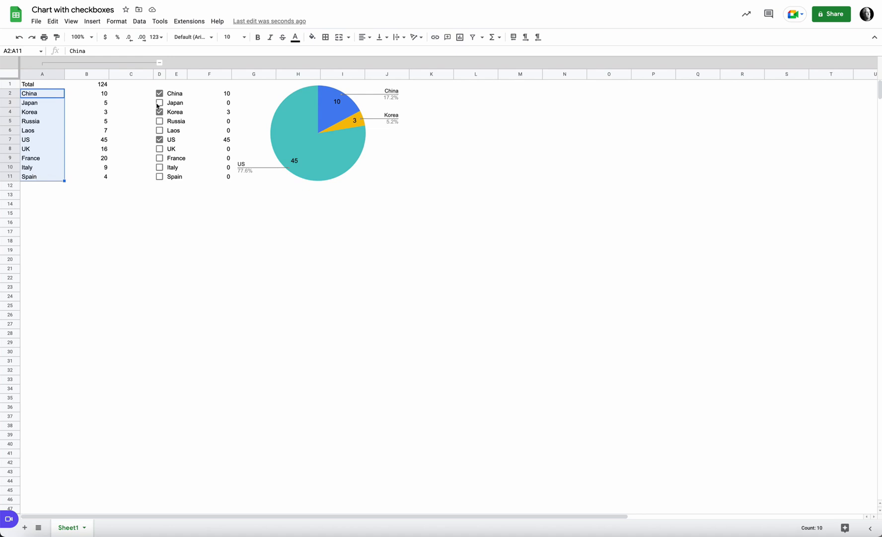
pyautogui.moveTo(182, 93); pyautogui.dragTo(187, 176)
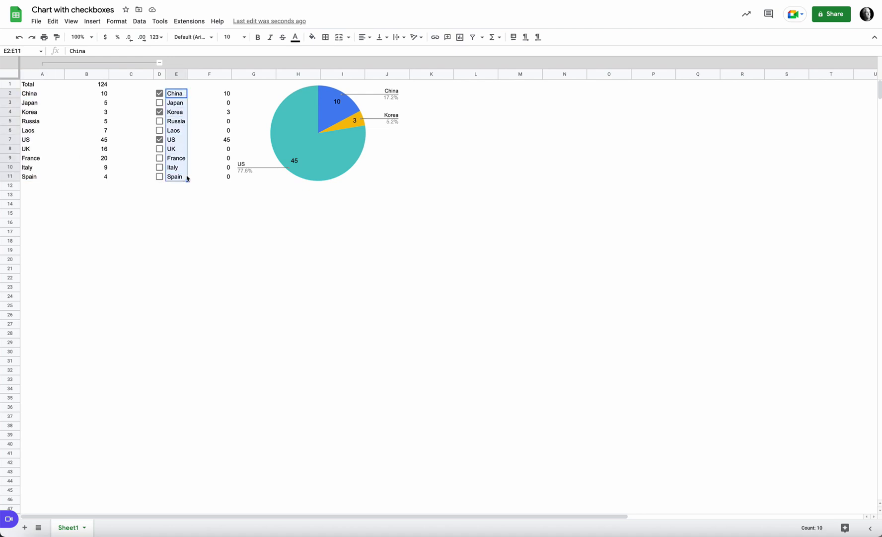
pyautogui.click(217, 95)
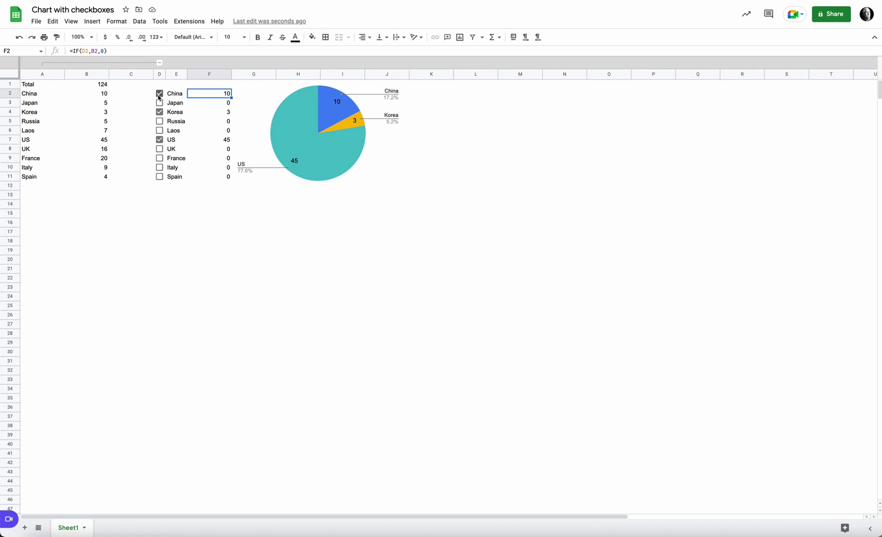
pyautogui.click(217, 103)
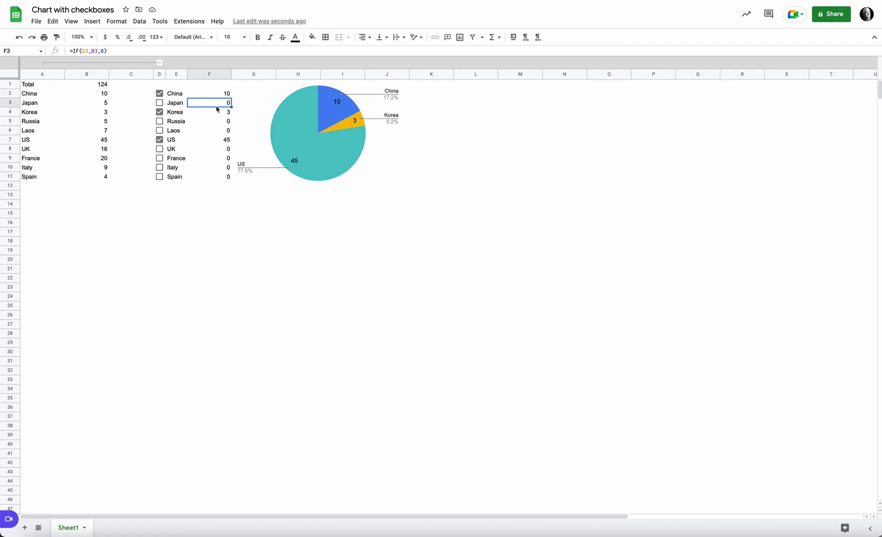
pyautogui.click(218, 113)
pyautogui.moveTo(217, 114); pyautogui.dragTo(217, 123)
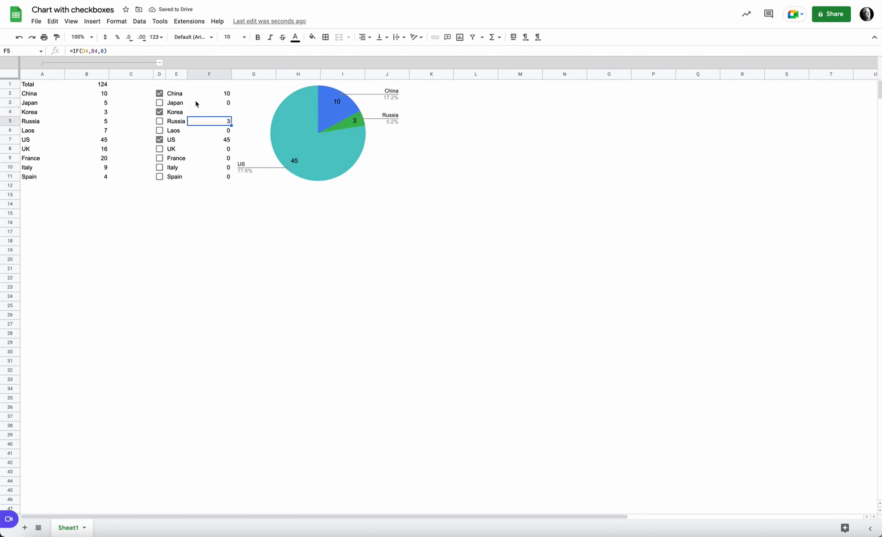
pyautogui.hotkey('ctrl', 'z')
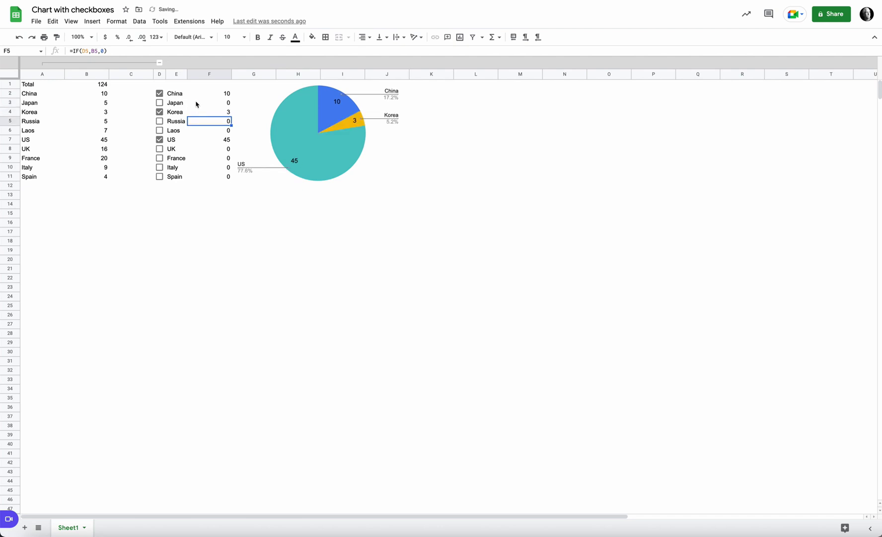
# Tick Japan and Russia, untick US, then collapse source columns A–C
pyautogui.click(161, 94)
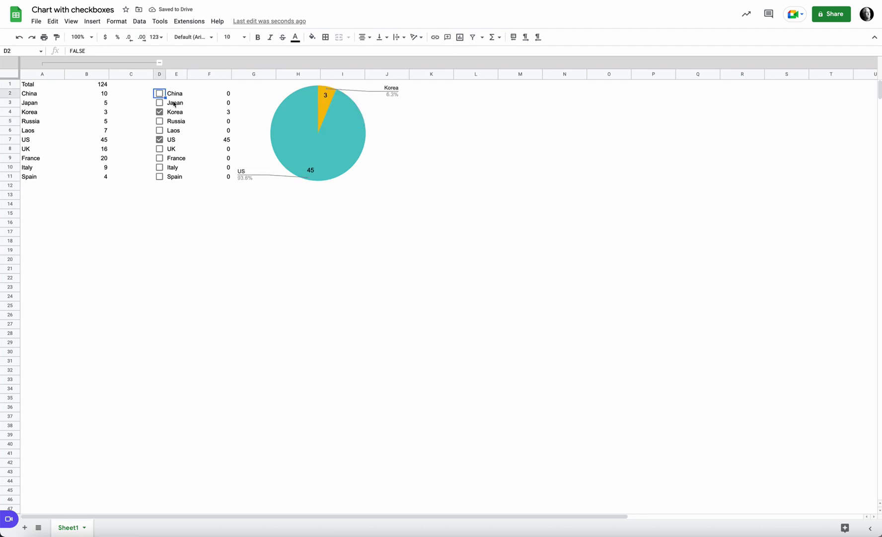
pyautogui.click(160, 94)
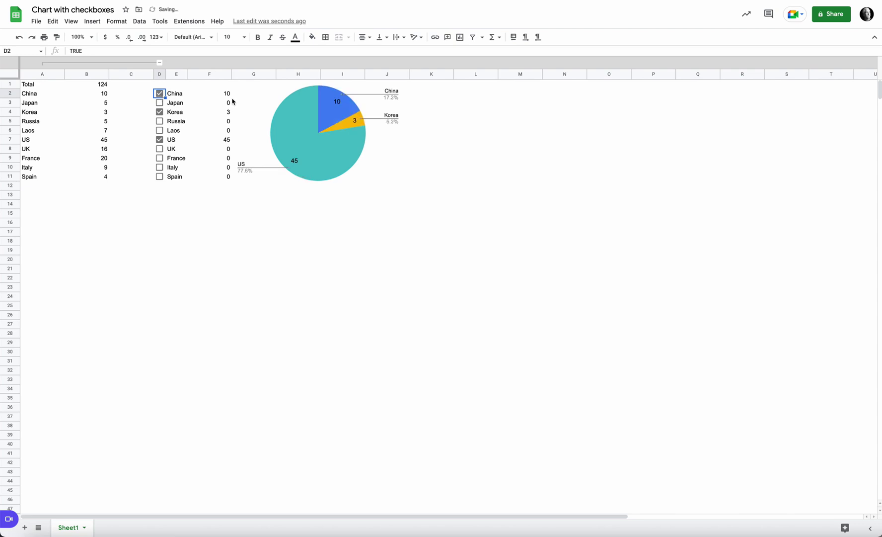
pyautogui.click(160, 103)
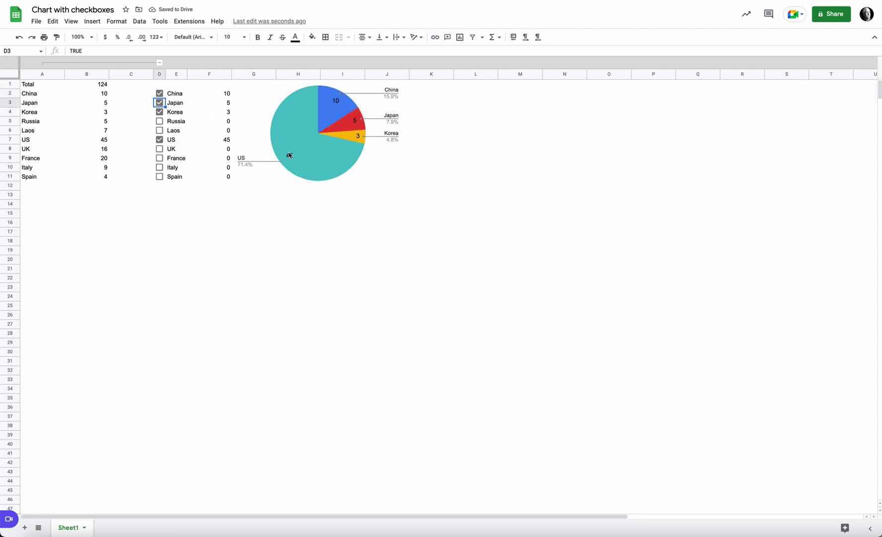
pyautogui.click(159, 121)
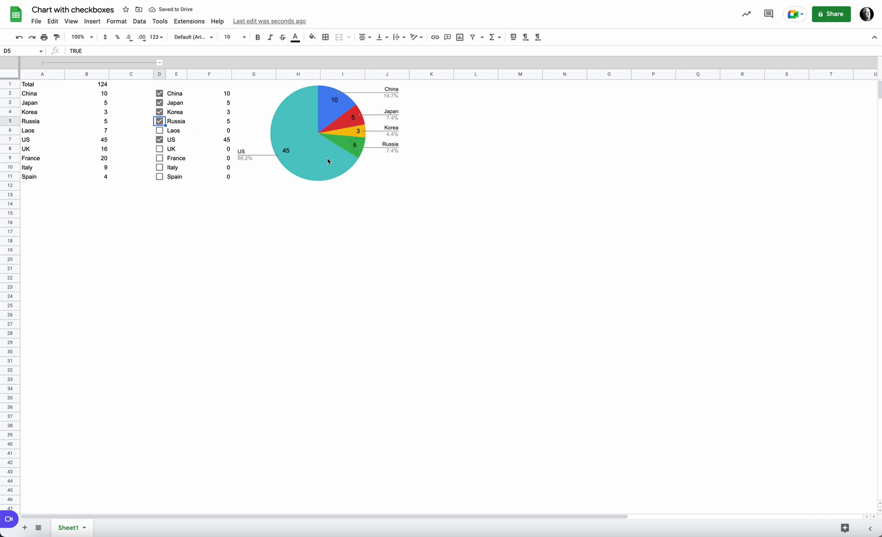
pyautogui.click(159, 139)
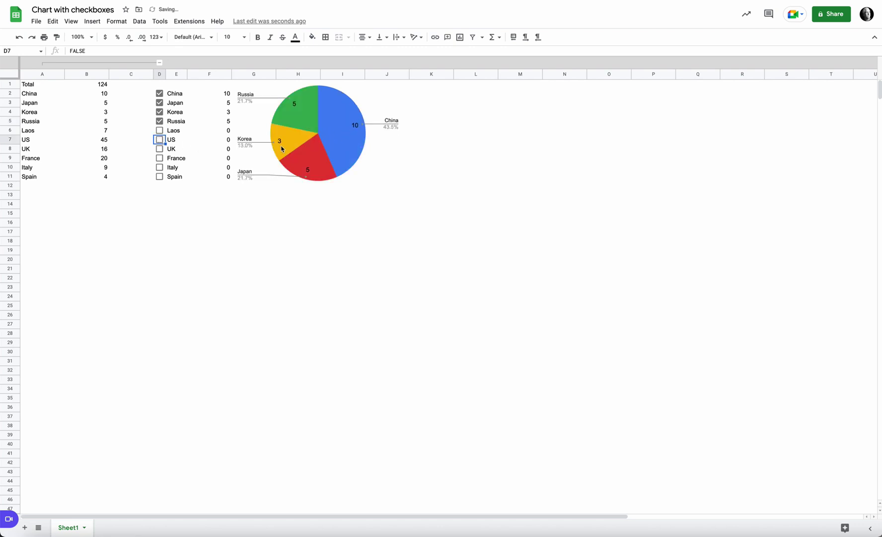
pyautogui.click(160, 63)
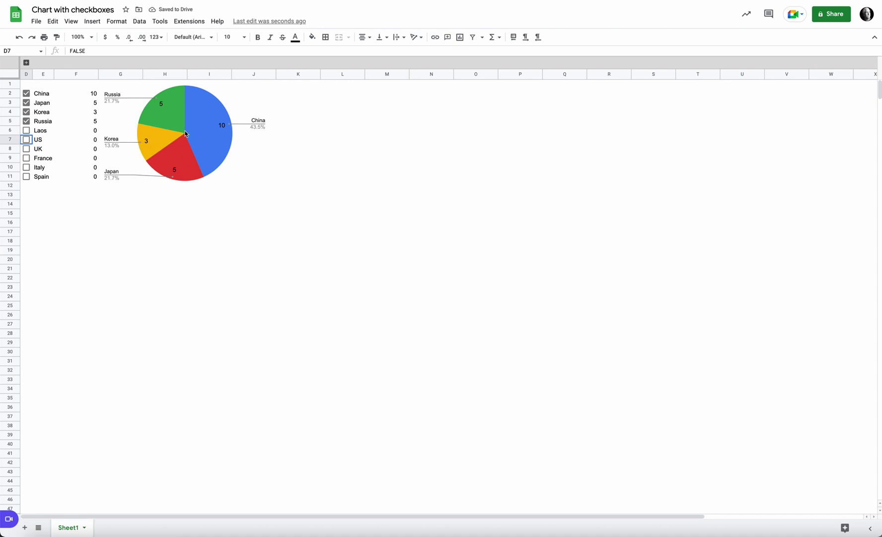
# Inspect China's IF formula in F2 and the chart editor's Setup and Chart style options
pyautogui.click(95, 95)
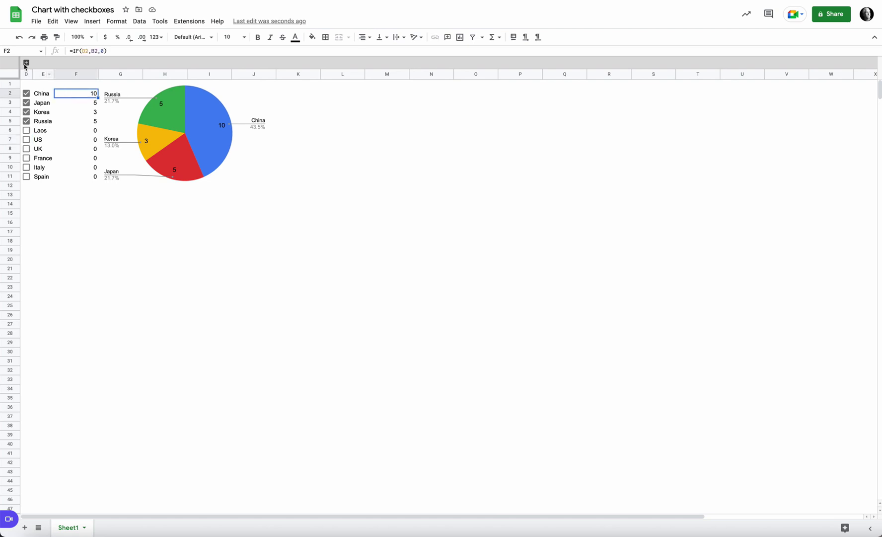
pyautogui.click(27, 63)
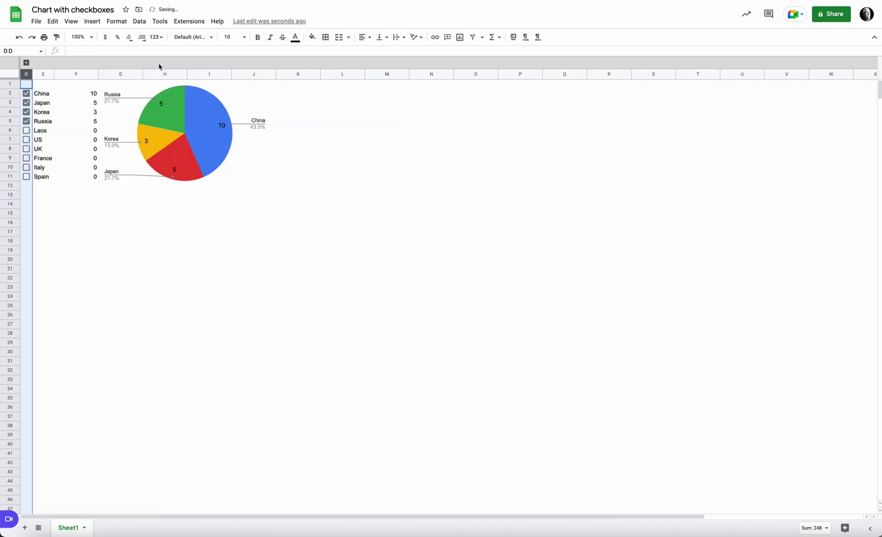
pyautogui.doubleClick(205, 110)
pyautogui.click(773, 65)
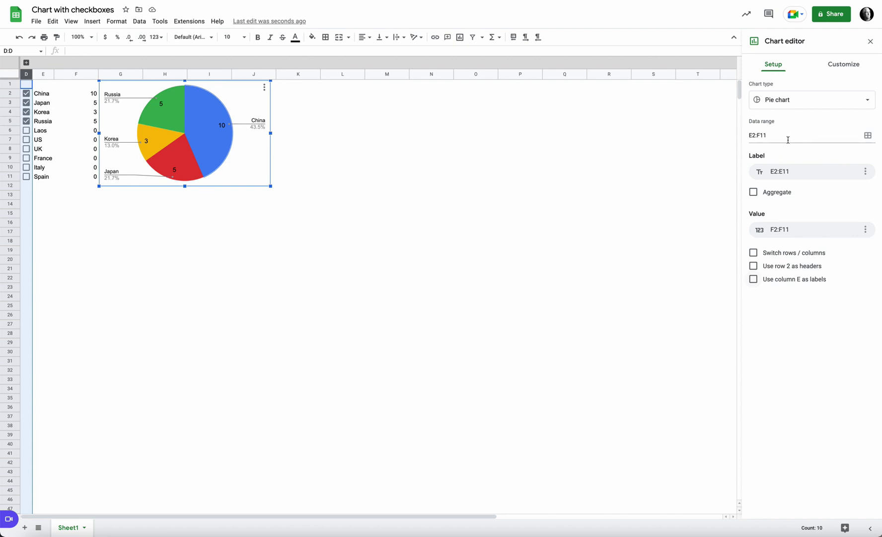
pyautogui.click(835, 68)
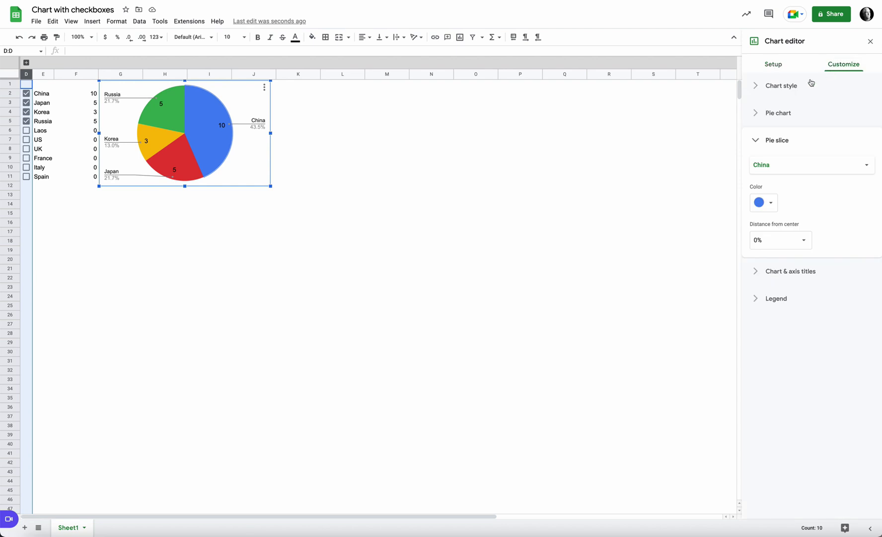
pyautogui.click(760, 86)
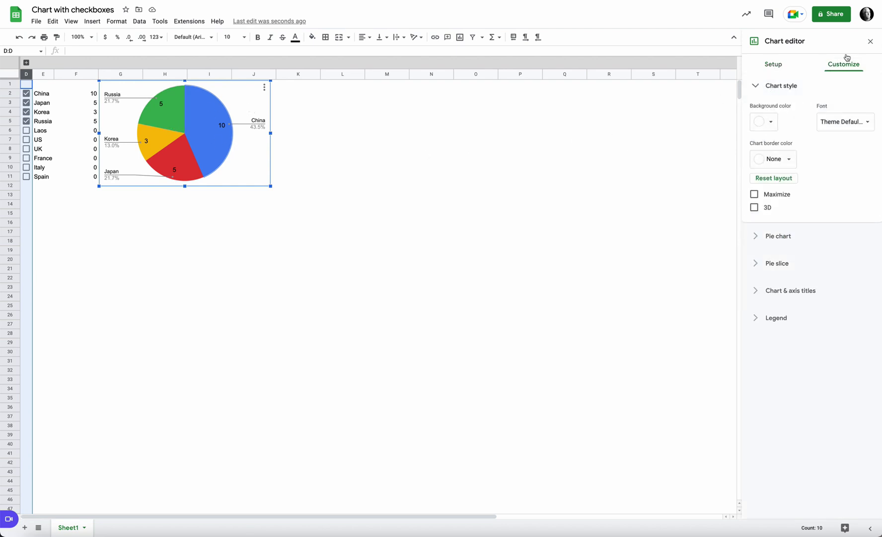
pyautogui.click(870, 42)
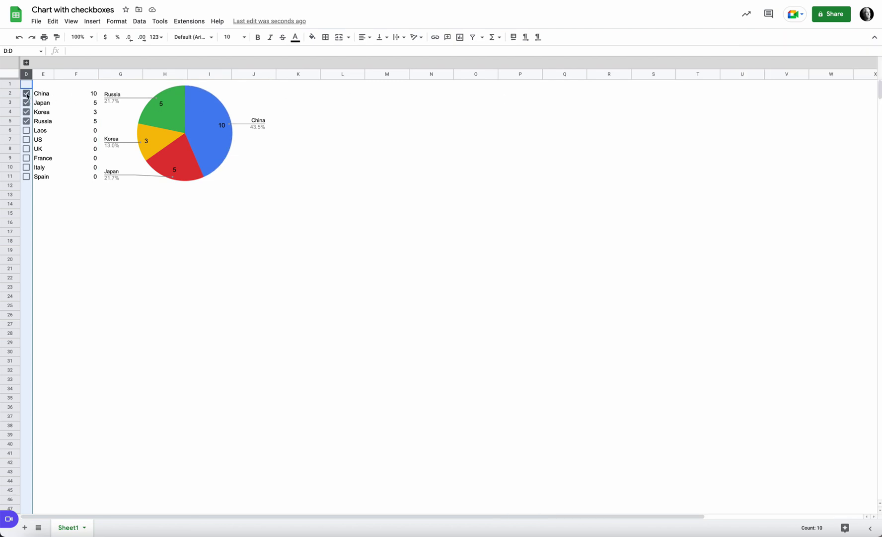
# Clear every country checkbox, then tick only China and Korea
pyautogui.press('space')
pyautogui.press('space')
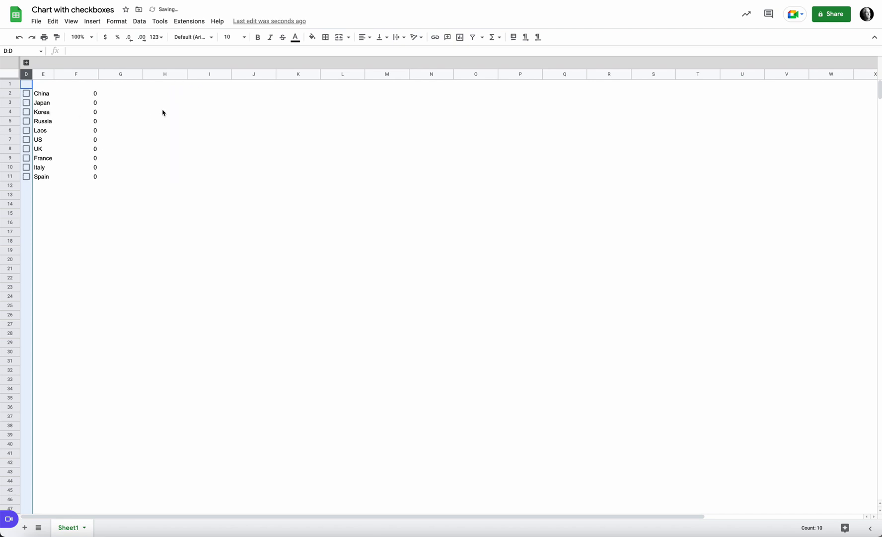
pyautogui.click(26, 93)
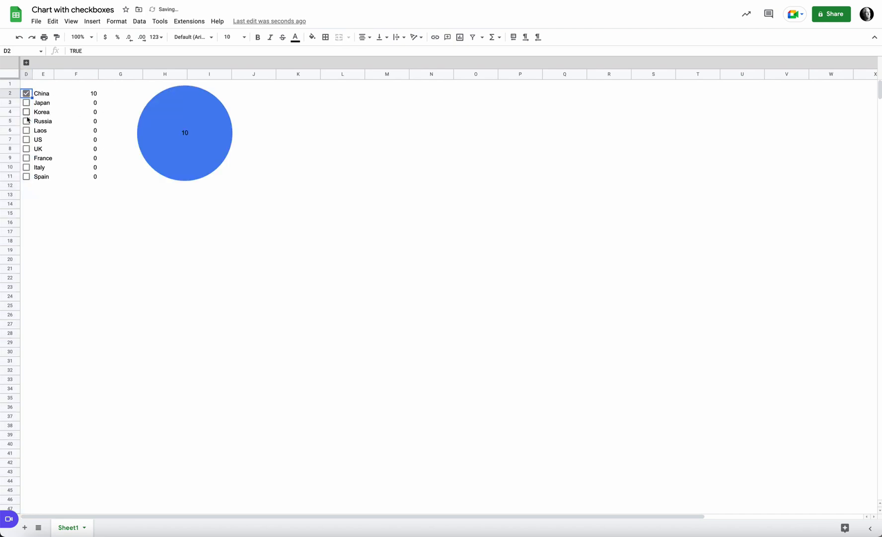
pyautogui.click(26, 111)
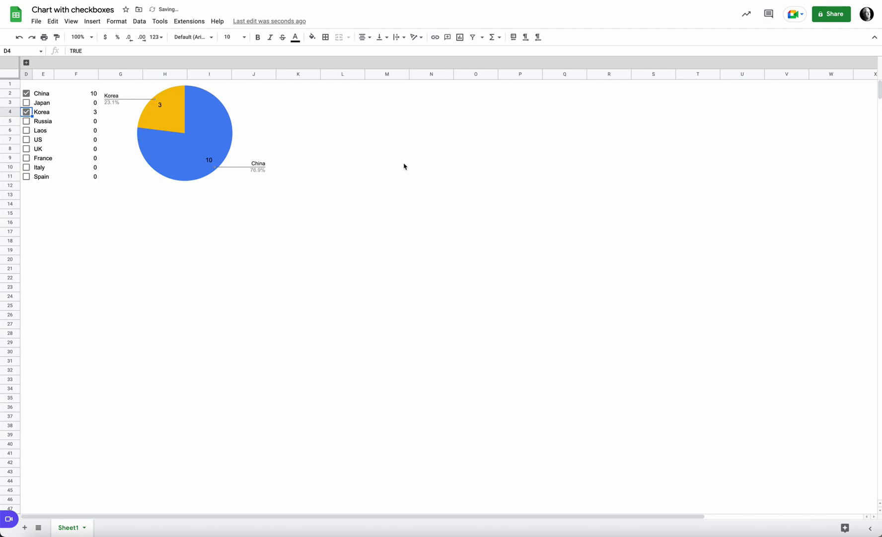